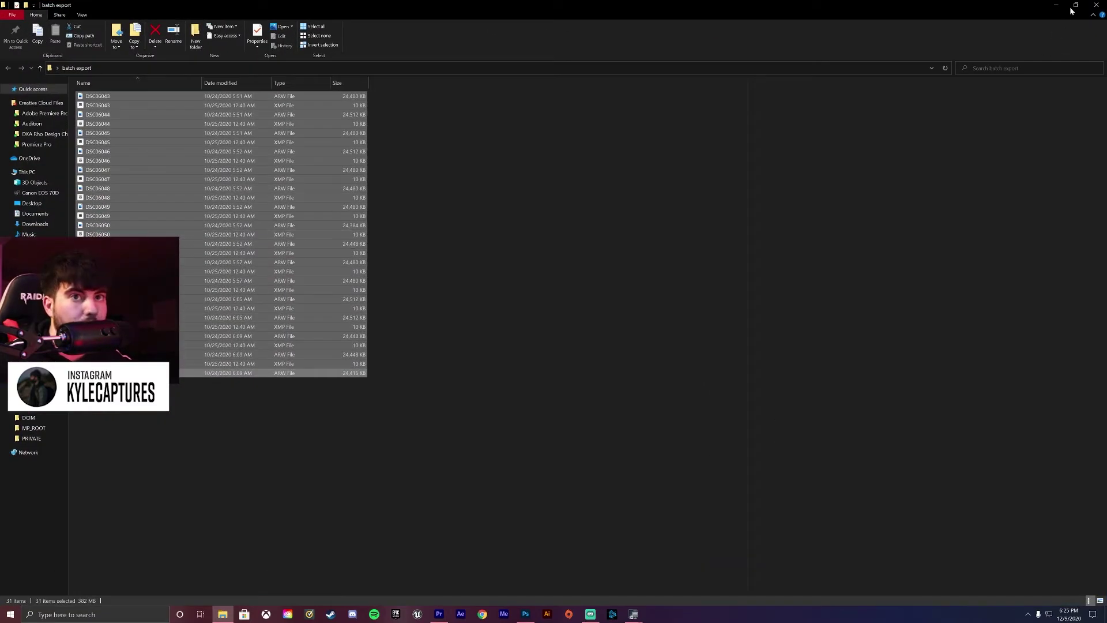
Open all the selected raw photos from the batch export folder in Photoshop's Camera Raw.
left_click(1075, 6)
left_click_drag(427, 22, 323, 19)
left_click_drag(323, 178, 909, 295)
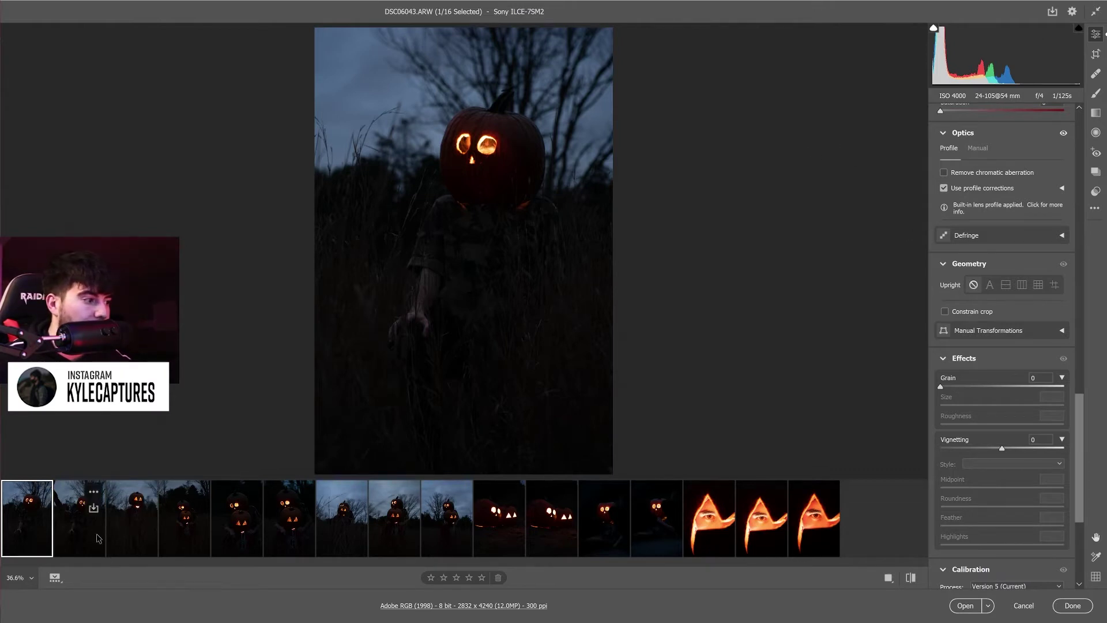
Mark the photos DSC06049, DSC06051, DSC06053, DSC06055 and DSC06057 for deletion in the filmstrip.
left_click(68, 531)
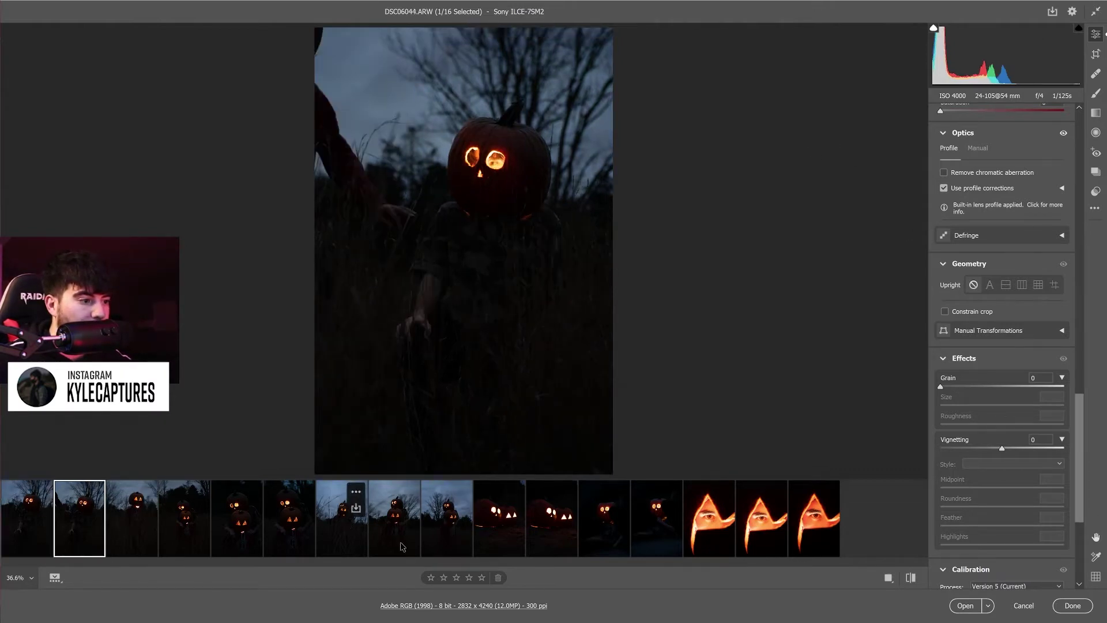
left_click(344, 530)
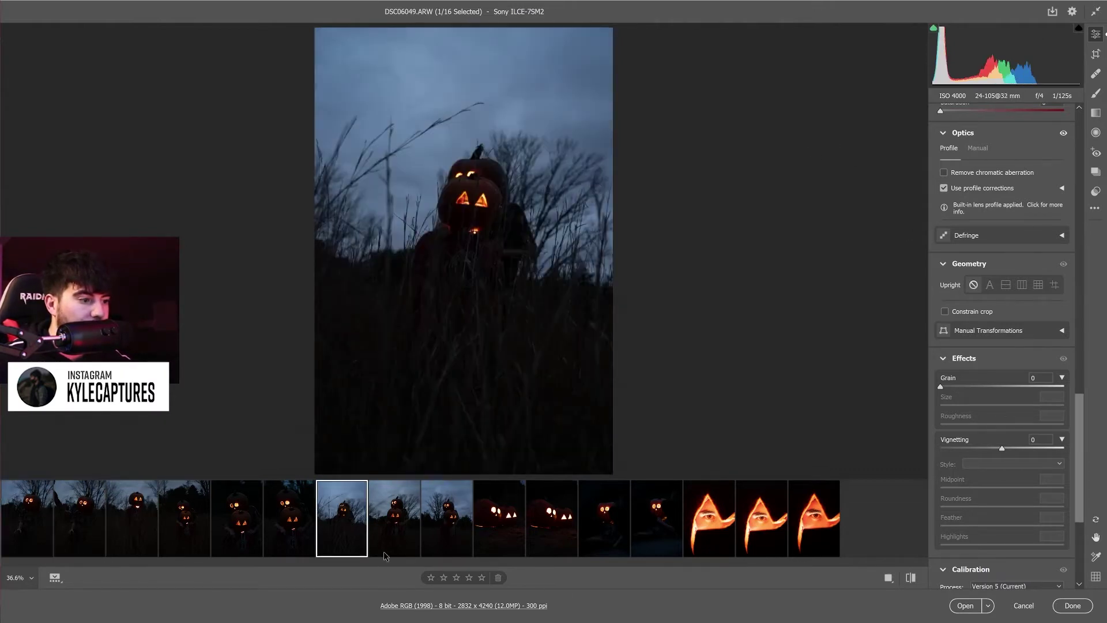
key("Delete")
left_click(444, 534)
key("Delete")
left_click(552, 530)
key("Delete")
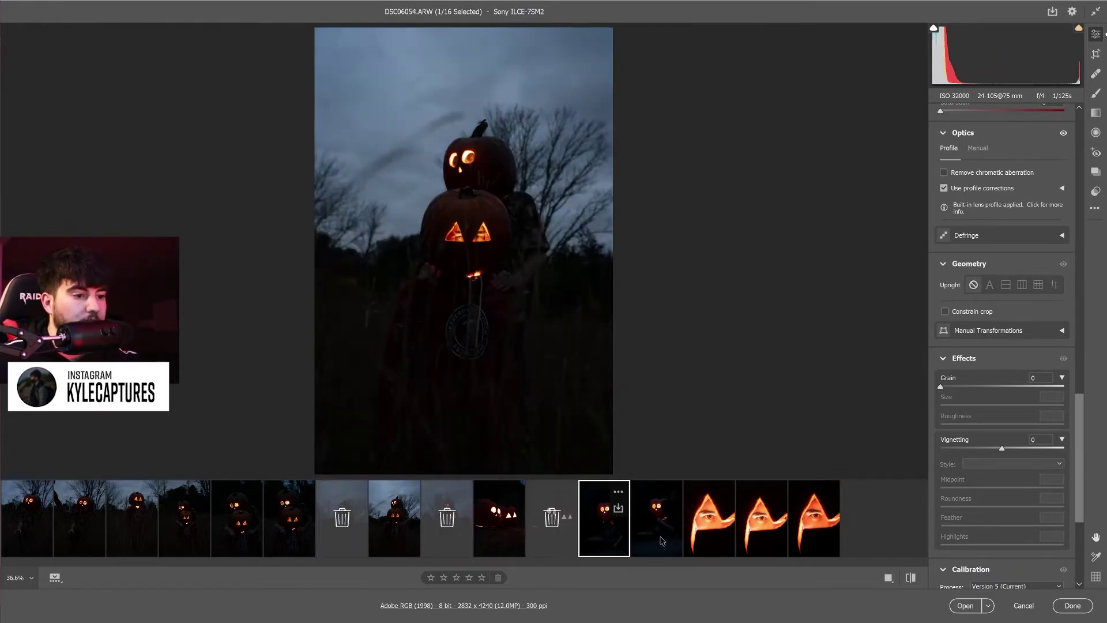
left_click(662, 541)
key("Delete")
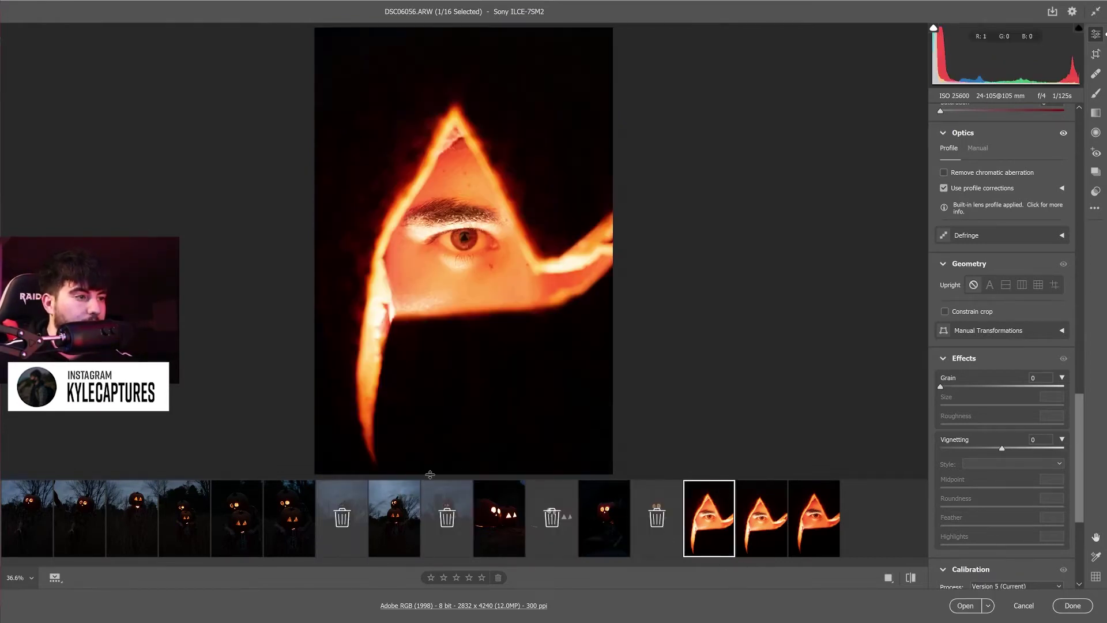
left_click(752, 538)
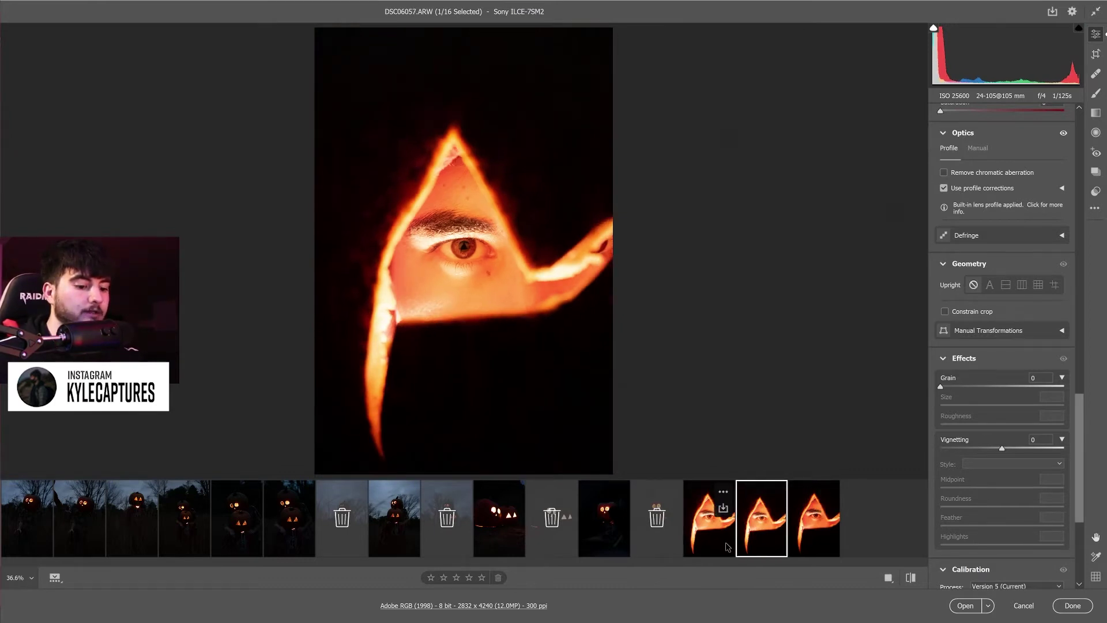
key("Delete")
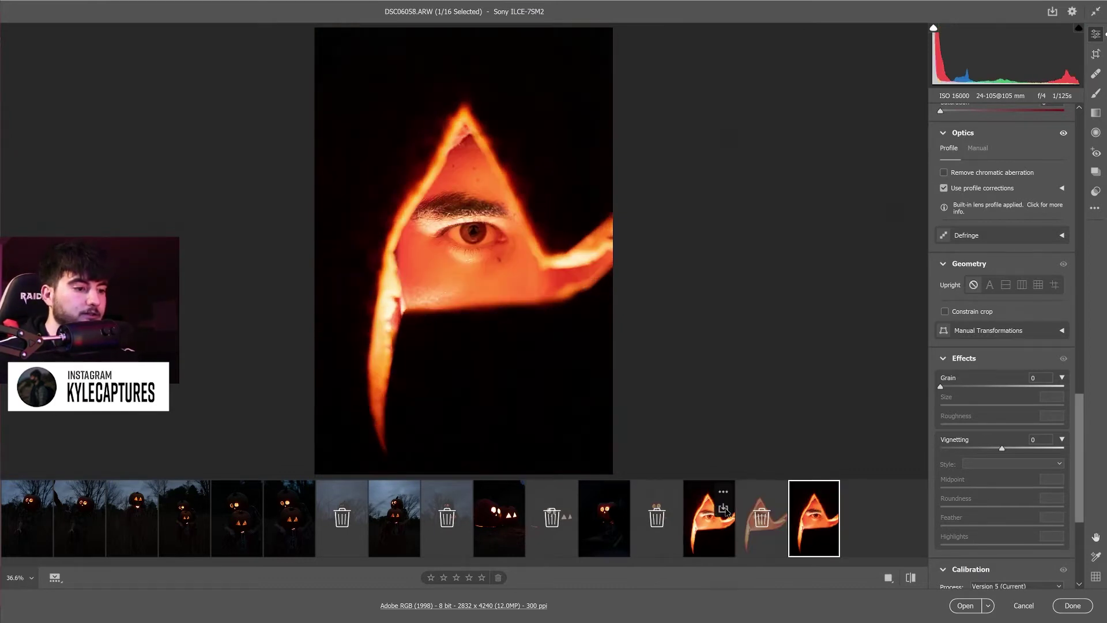
Select all photos in the Camera Raw filmstrip and open them as Photoshop documents.
right_click(821, 539)
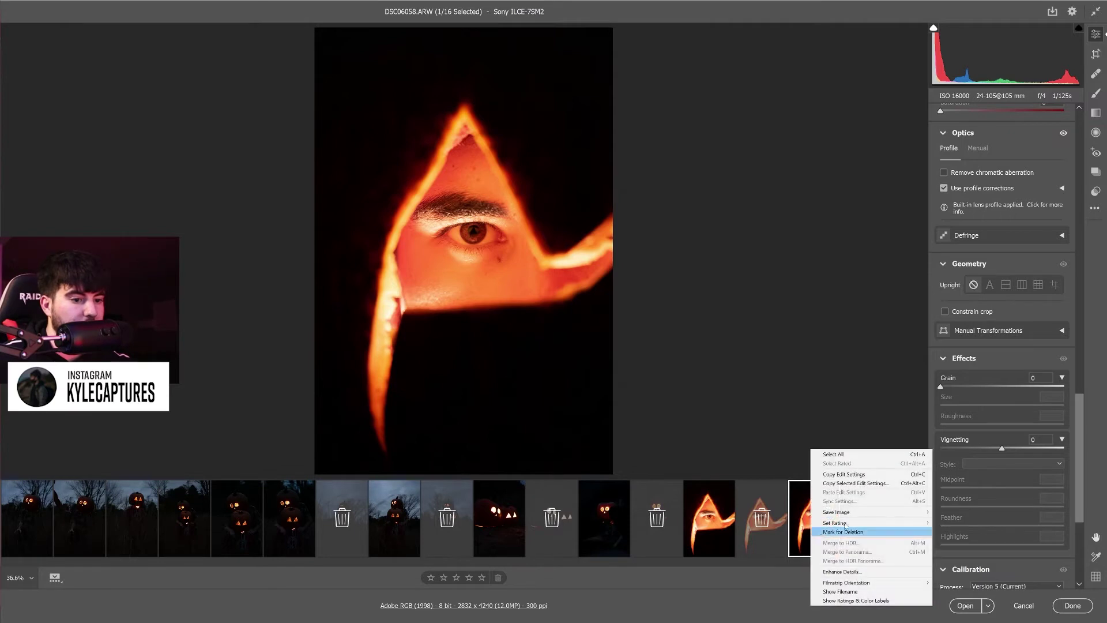
left_click(834, 454)
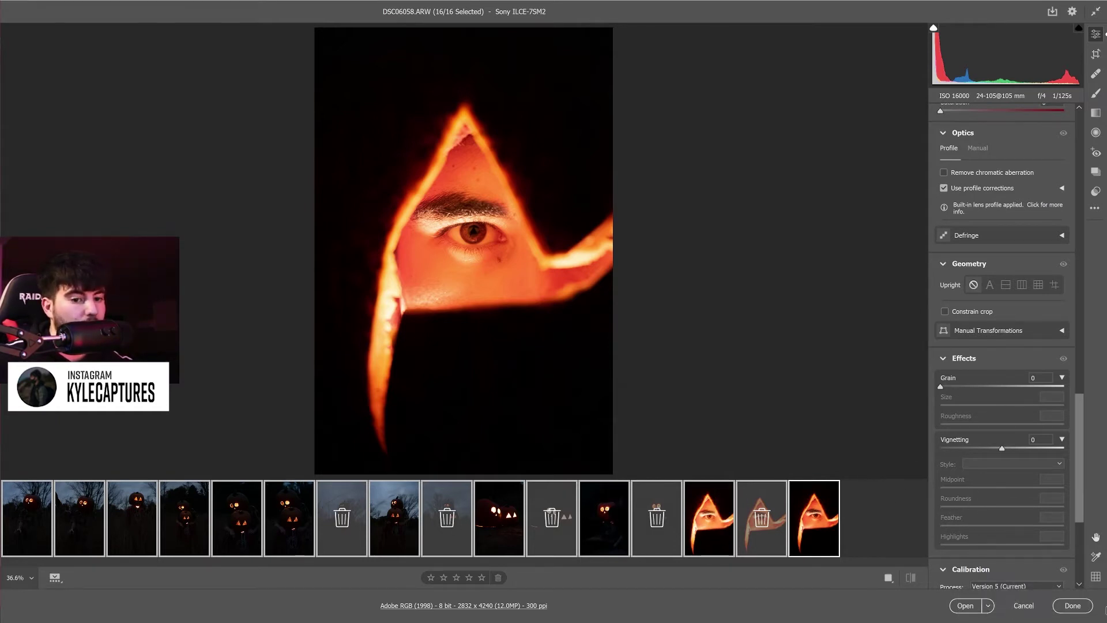
left_click(966, 606)
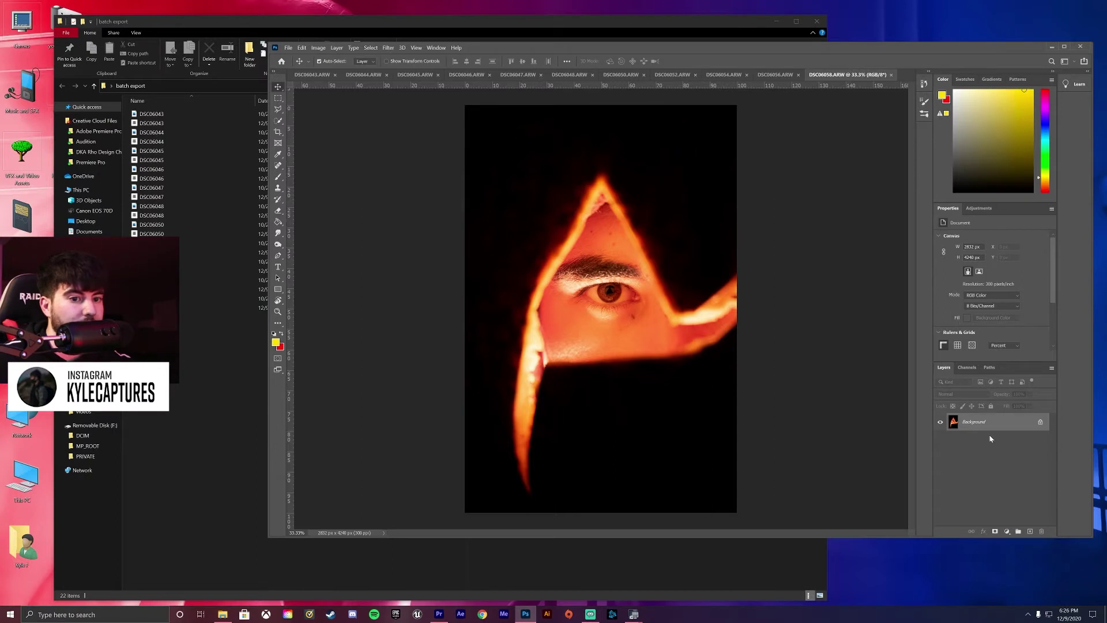
Bring up the DSC06048.ARW document and launch the Image Processor script.
left_click(574, 75)
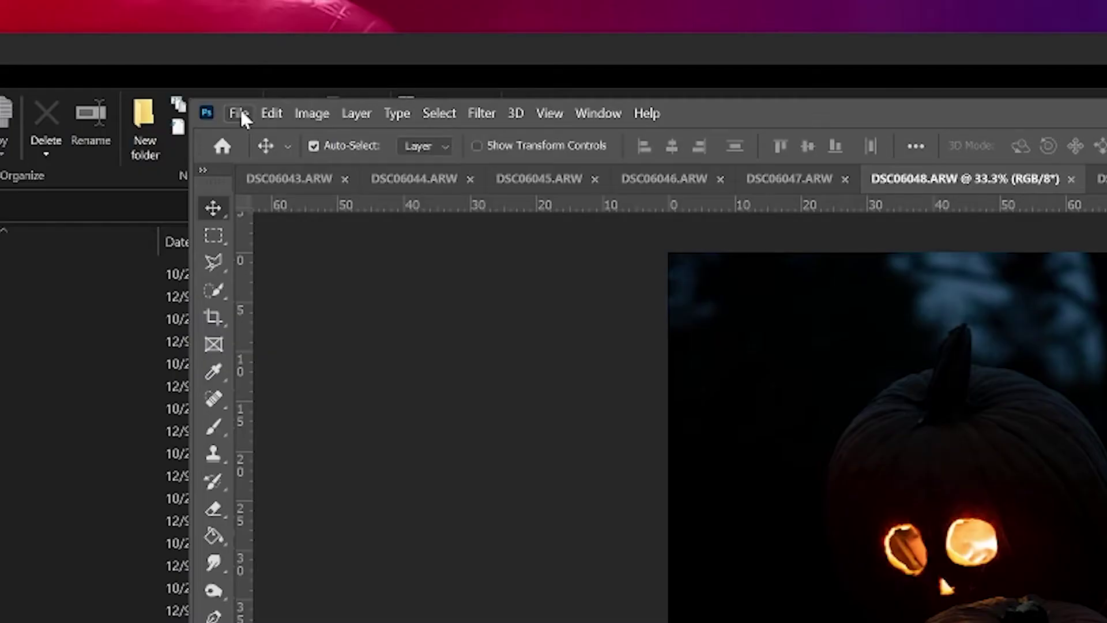
left_click(241, 113)
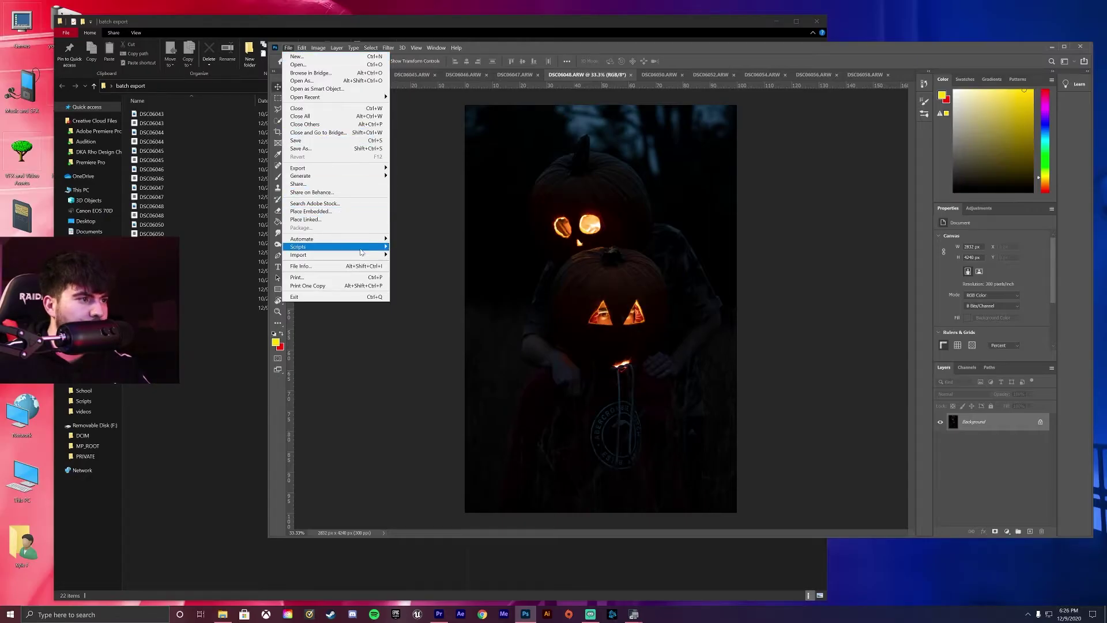
mouse_move(362, 252)
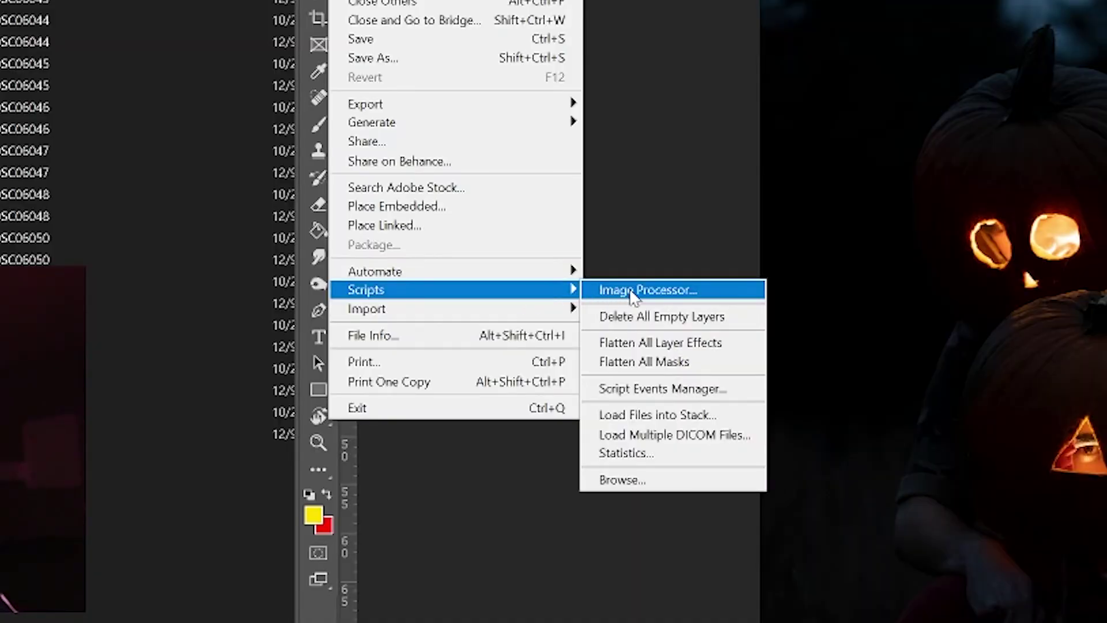
left_click(631, 291)
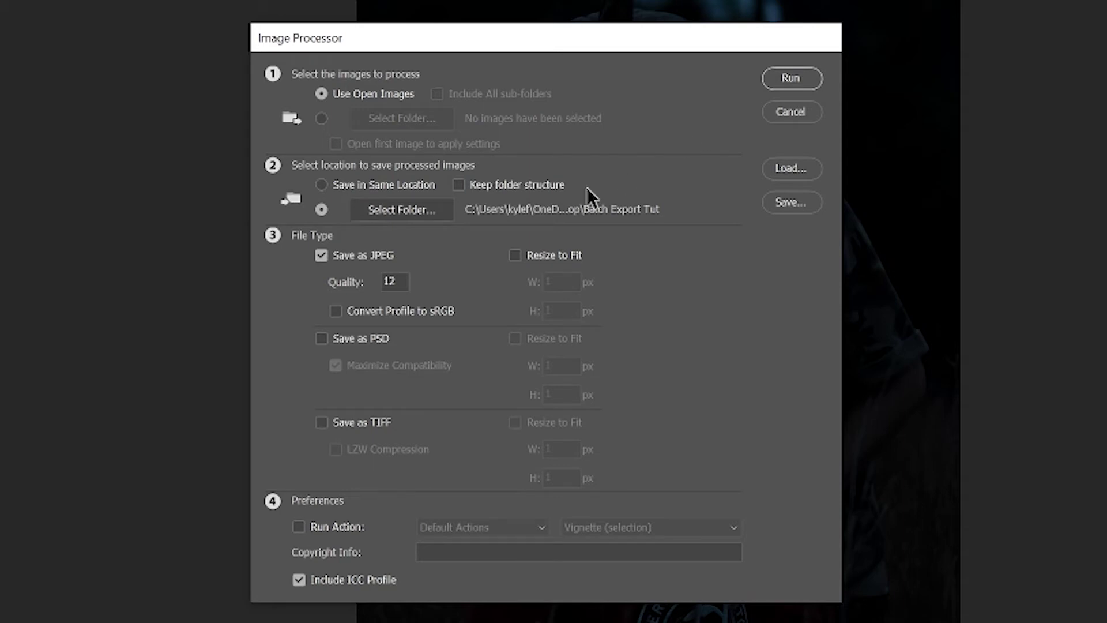
Set the save location for the processed images to the batch export folder on the Desktop.
left_click(423, 207)
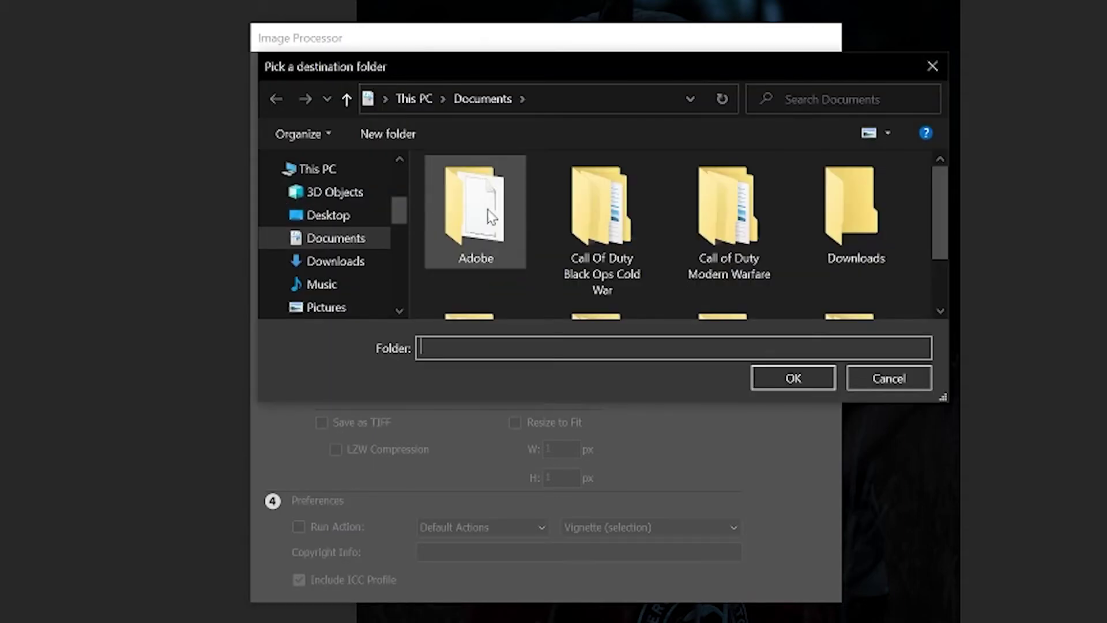
left_click(327, 219)
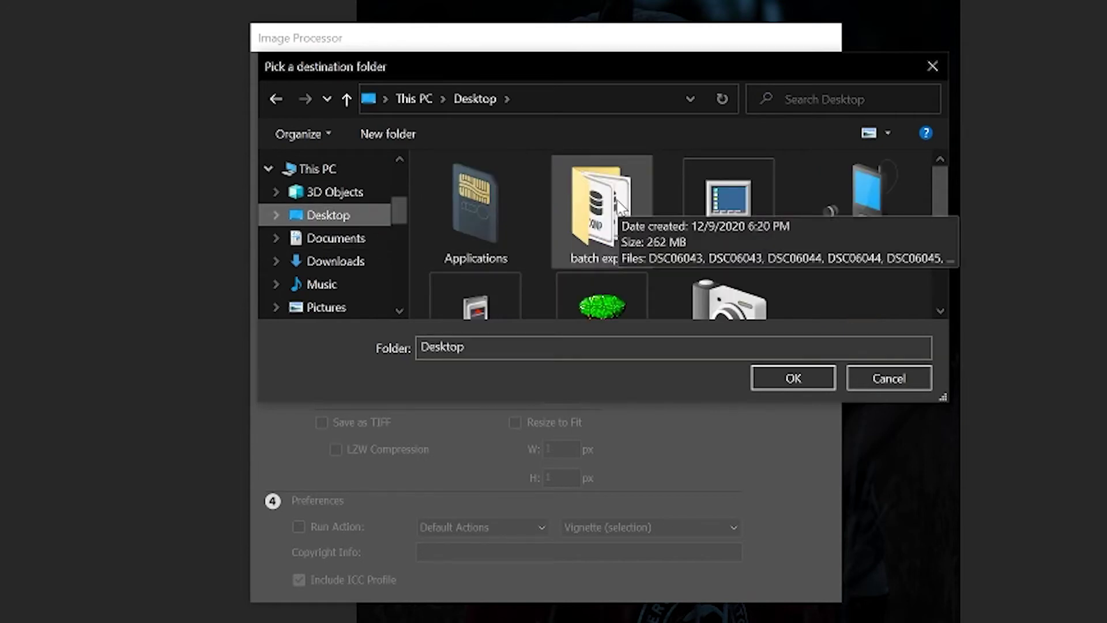
left_click(625, 240)
left_click(793, 376)
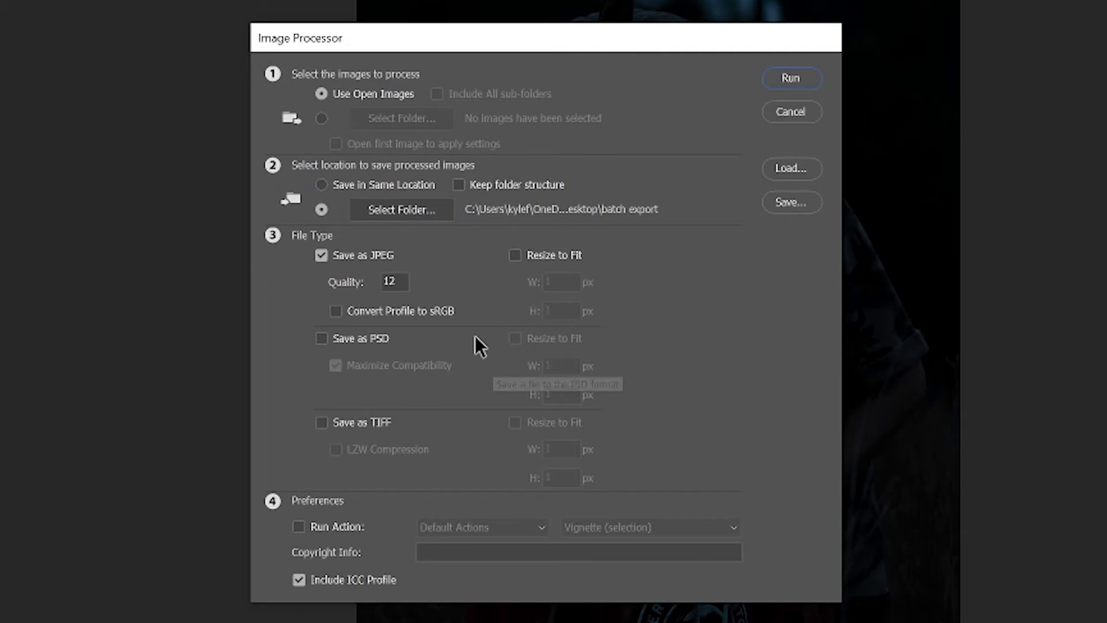
left_click(321, 339)
left_click(322, 422)
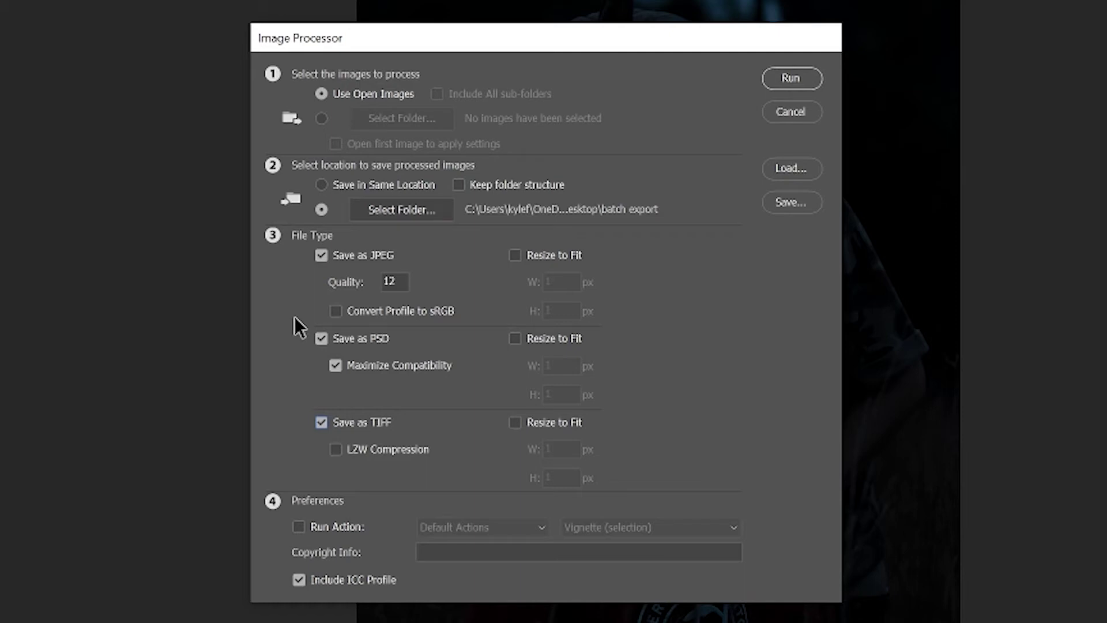
left_click(321, 338)
left_click(321, 422)
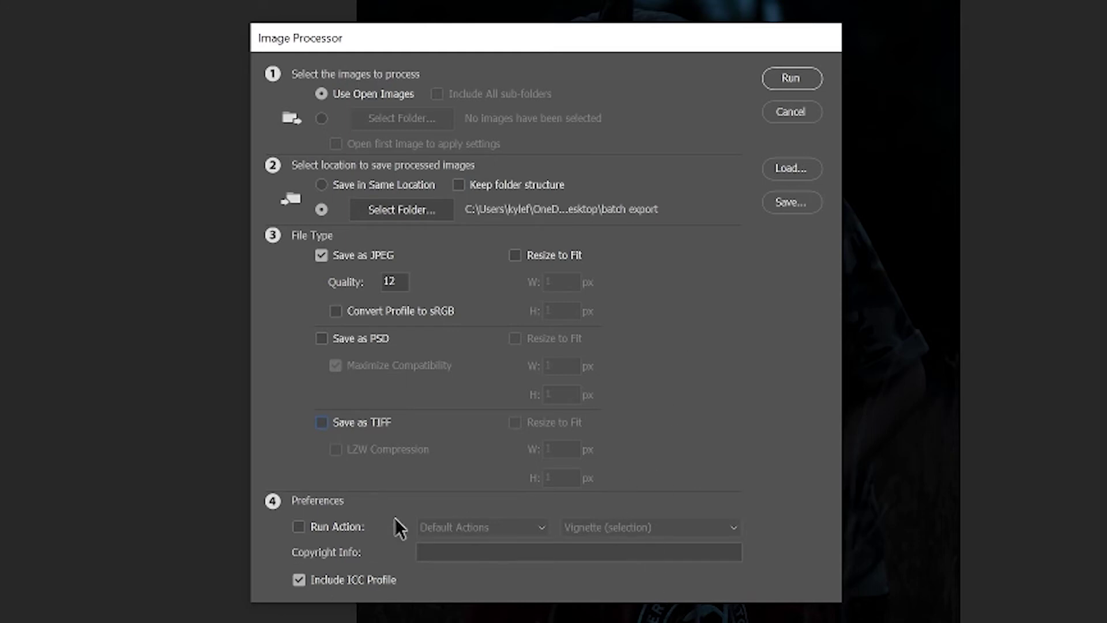
Run the Image Processor to export the open images as quality 12 JPEGs, and open the exported JPEG folder in File Explorer.
left_click(789, 75)
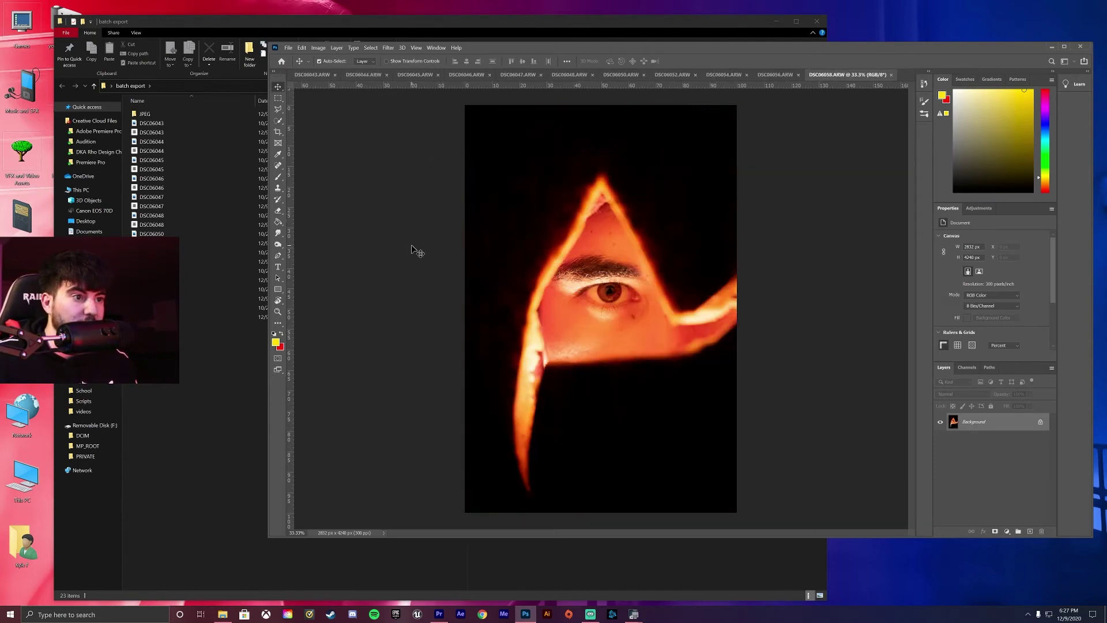
left_click(1053, 48)
left_click_drag(499, 27, 645, 27)
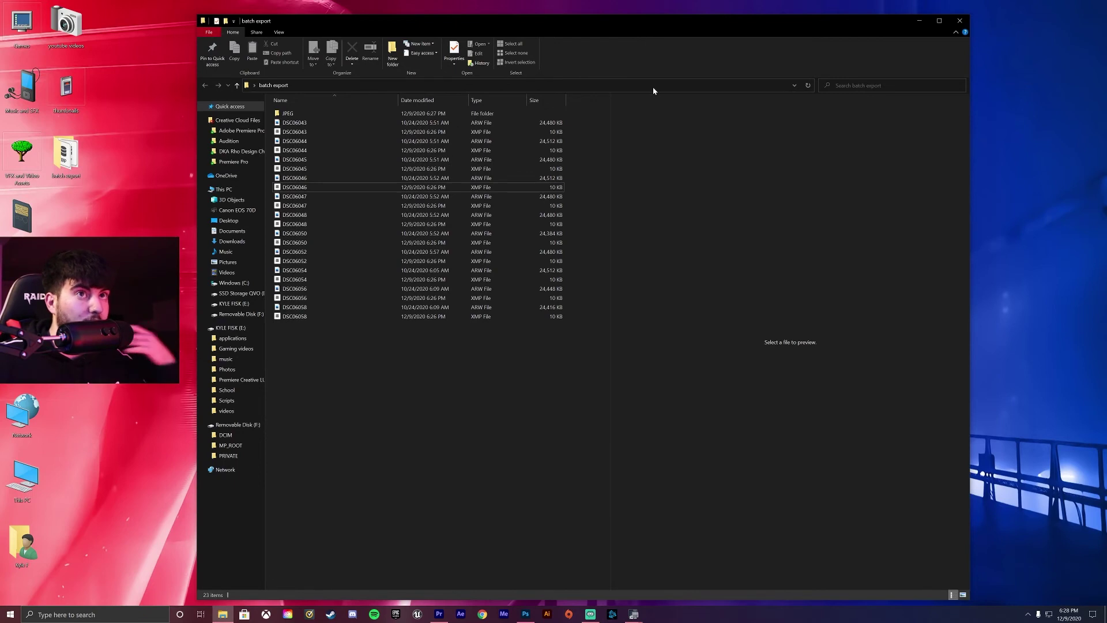
left_click(308, 115)
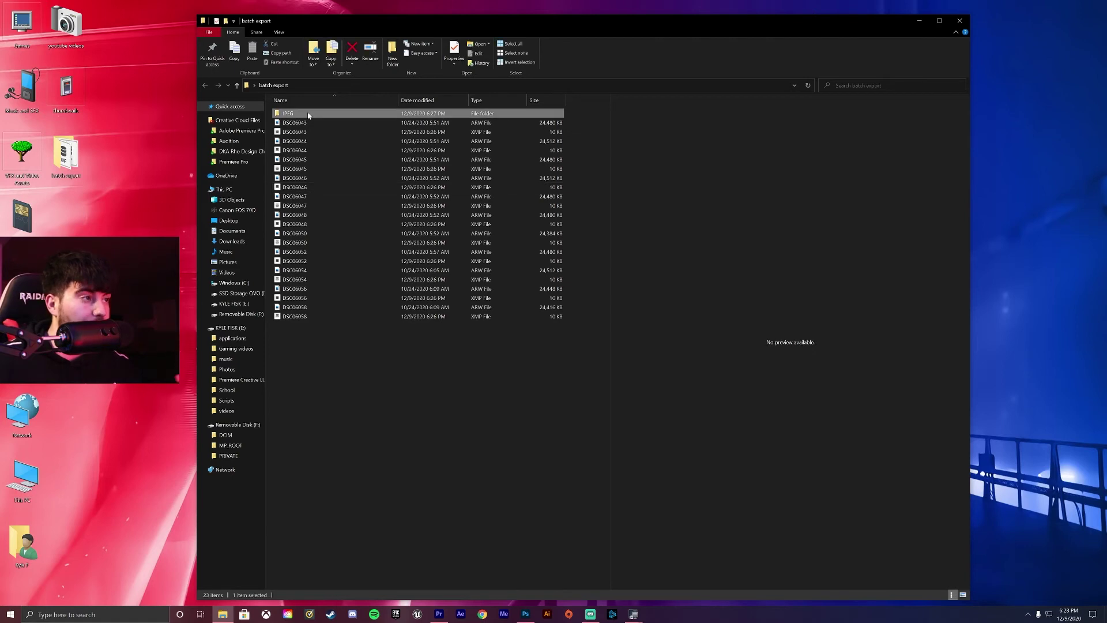
double_click(308, 116)
Preview the exported photos in the JPEG folder one after another.
left_click(440, 173)
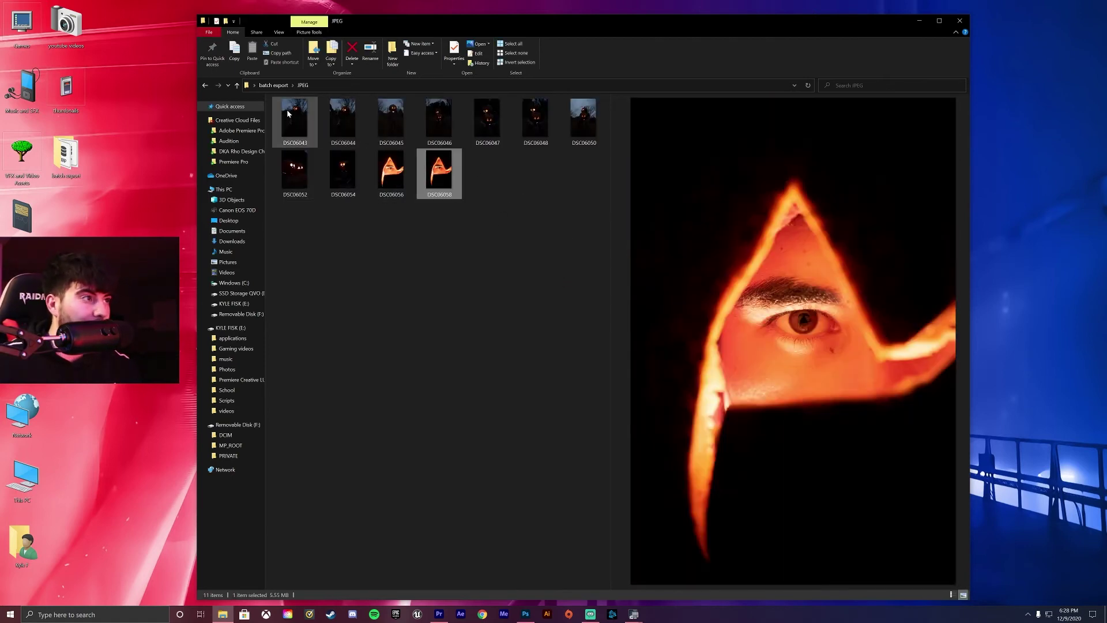
left_click(287, 111)
key("Right")
key("Right")
key("Right")
key("Down")
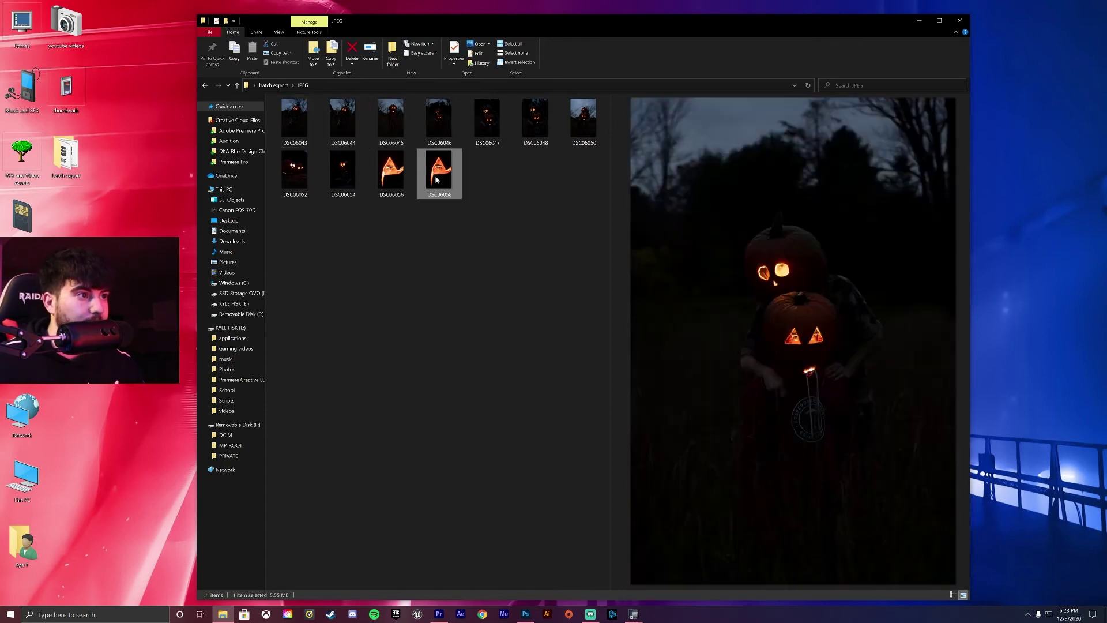
key("Left")
key("Left")
key("Up")
key("Right")
key("Right")
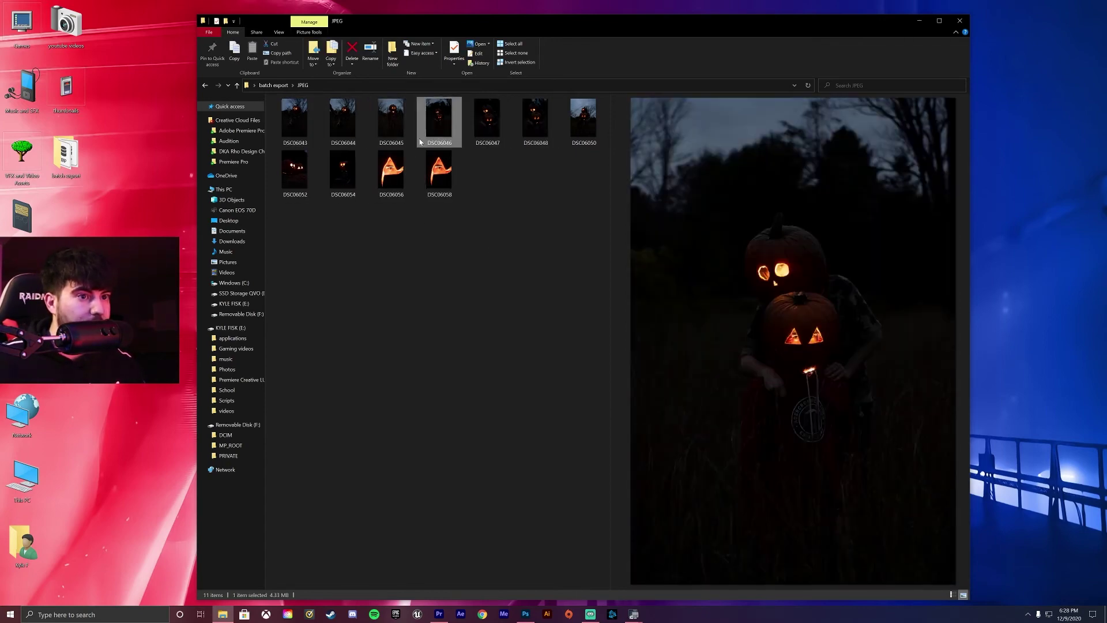
key("Left")
key("Down")
key("Right")
key("Up")
key("Right")
key("Right")
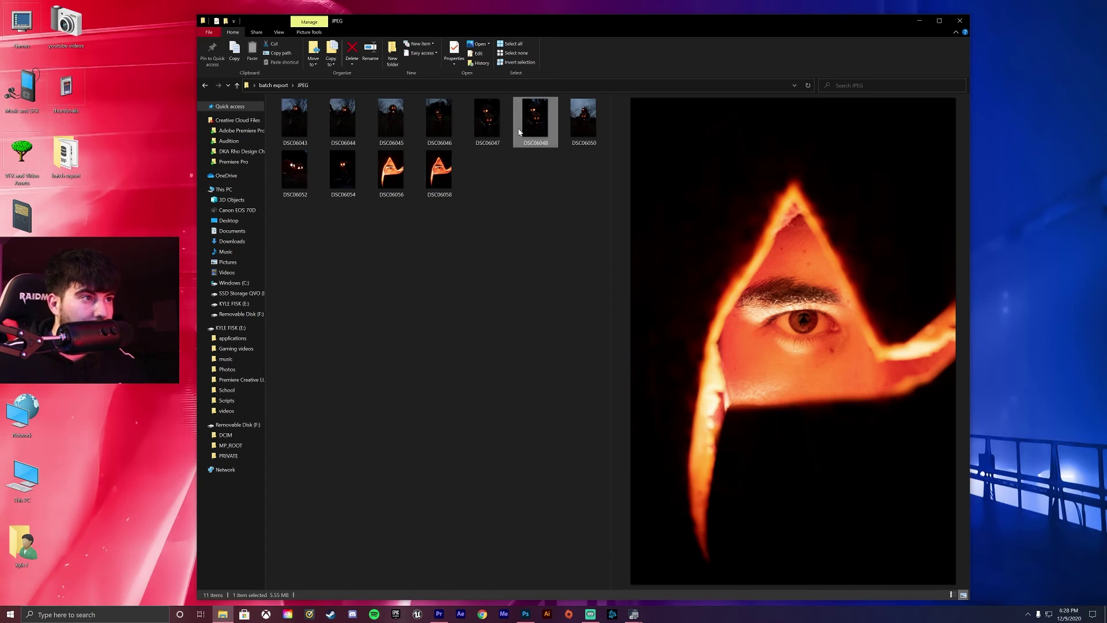
left_click(591, 134)
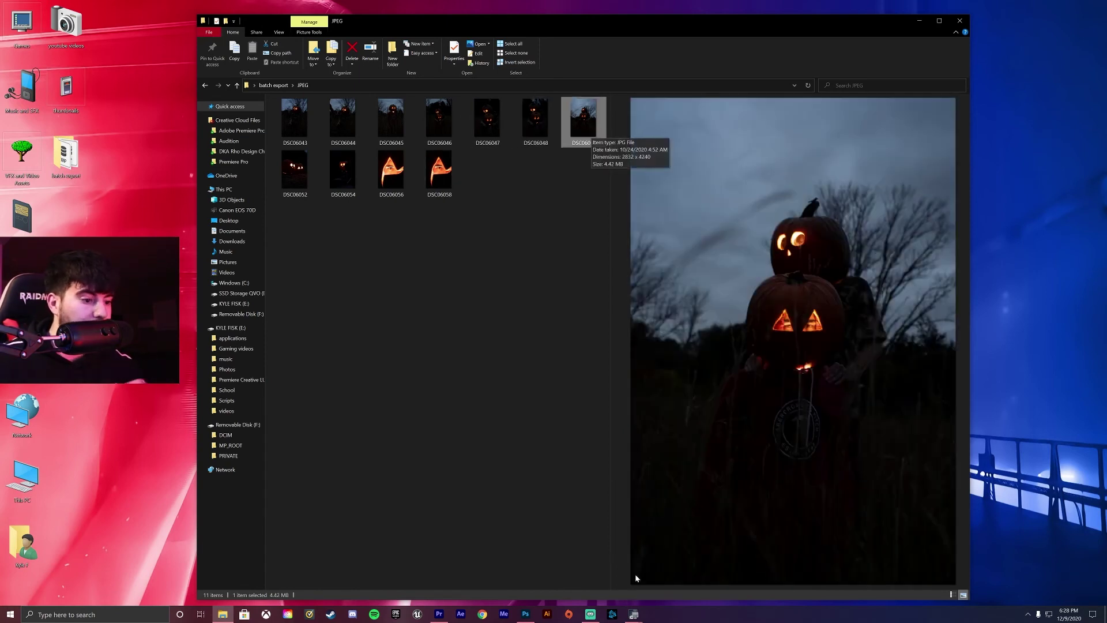
Switch back to Photoshop and reopen the Image Processor script.
left_click(635, 614)
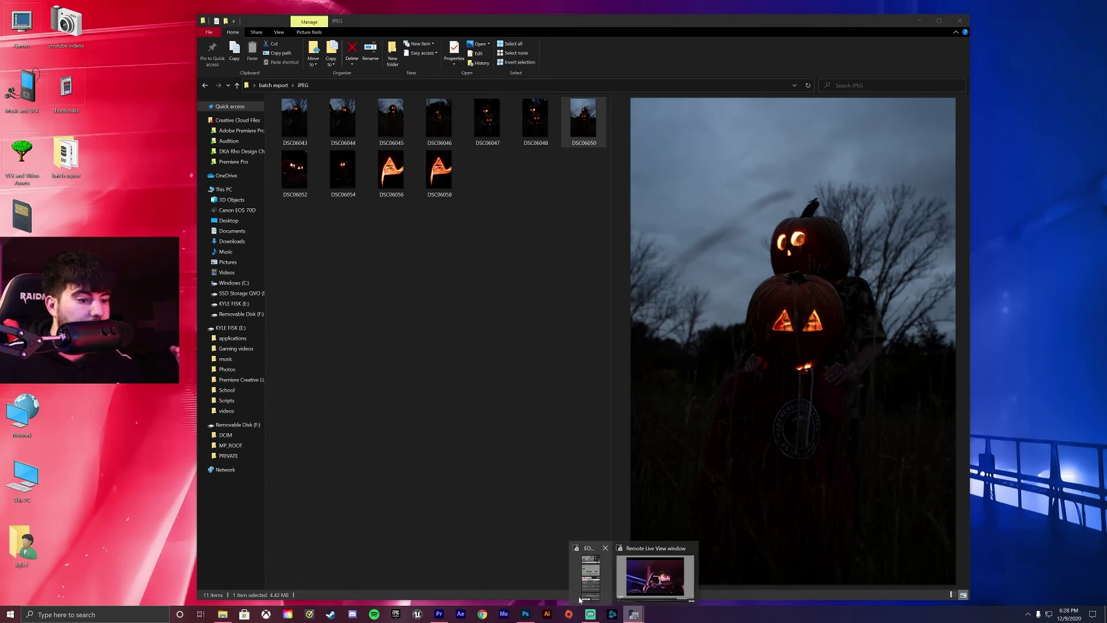
left_click(525, 614)
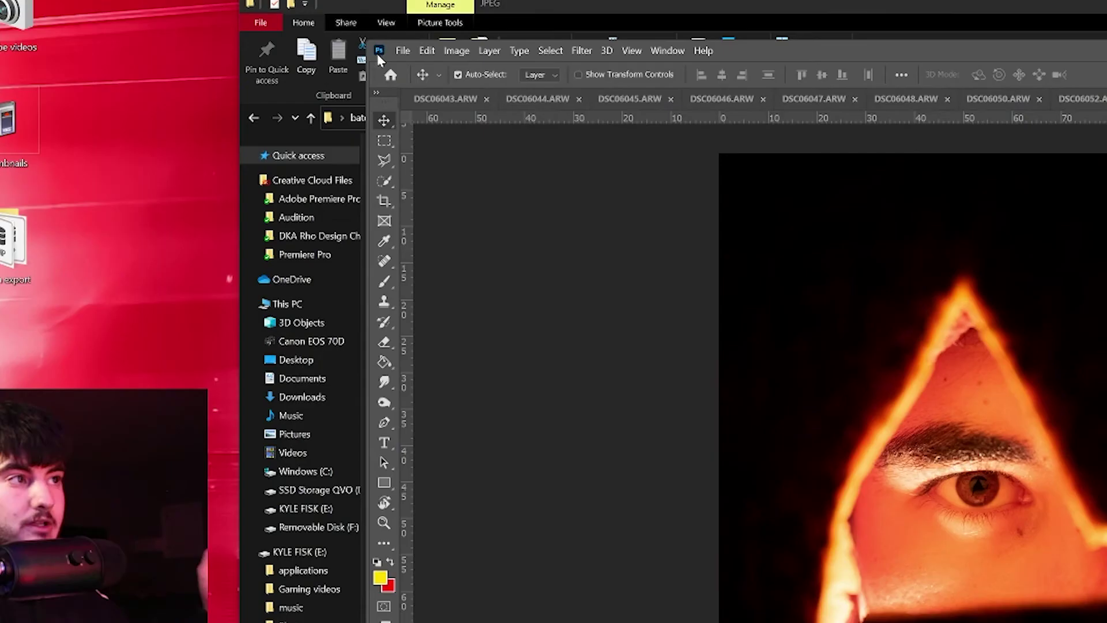
left_click(402, 50)
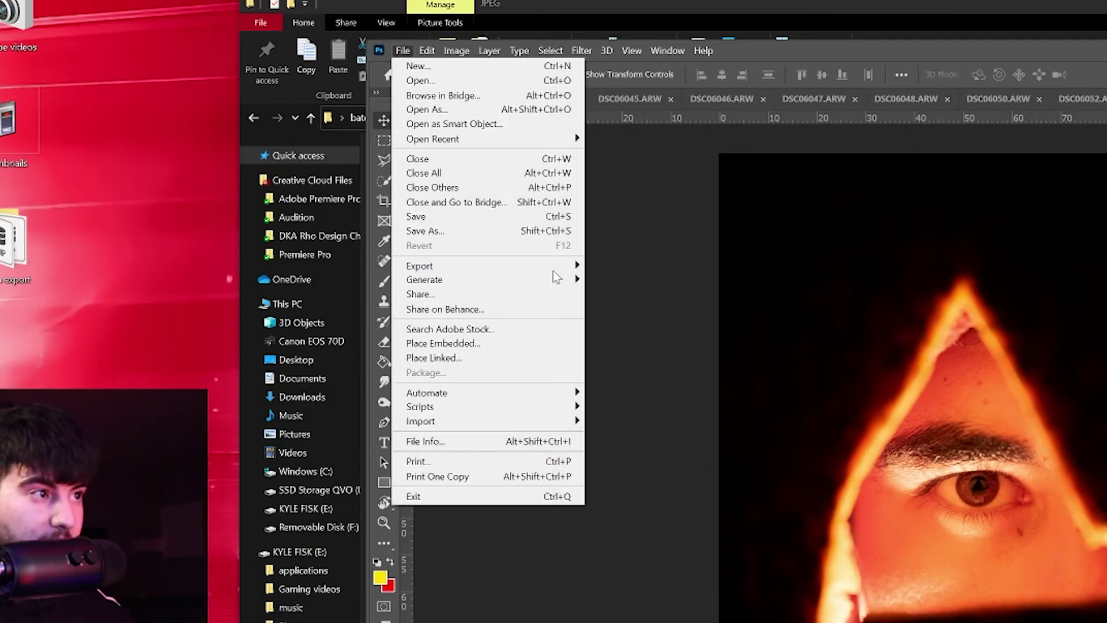
mouse_move(564, 408)
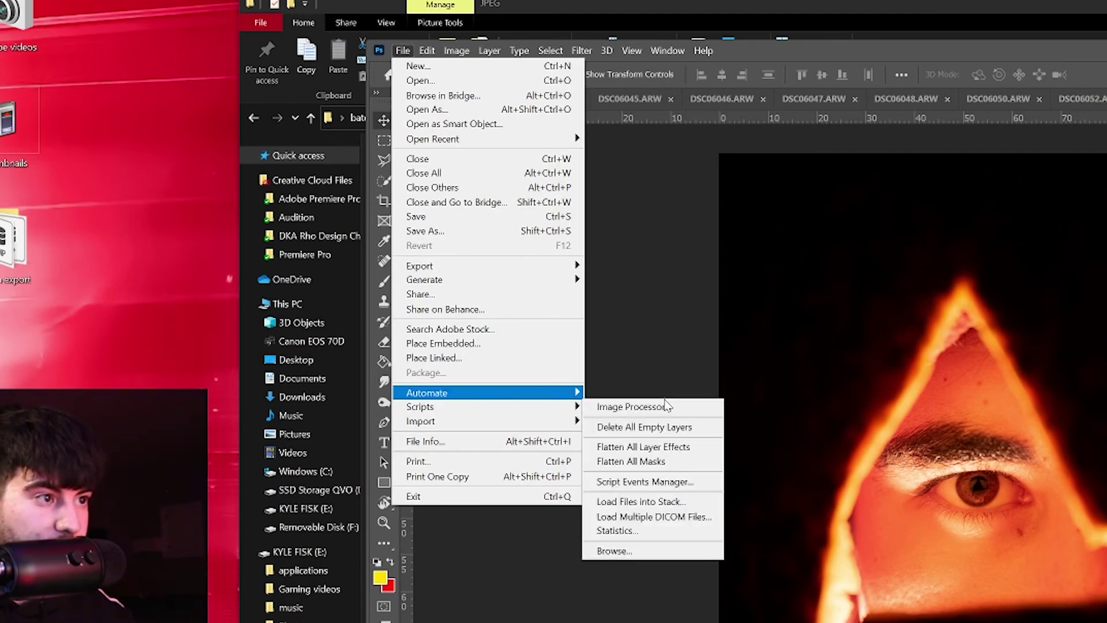
left_click(661, 408)
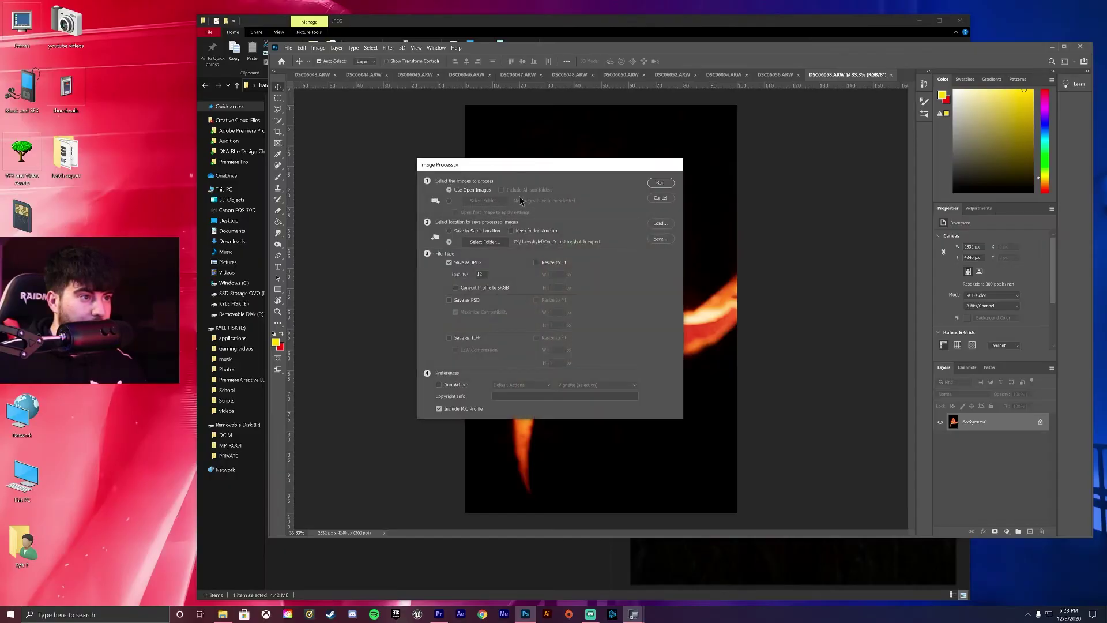
Enable saving as PSD in addition to JPEG in the Image Processor, leaving TIFF off.
left_click(449, 300)
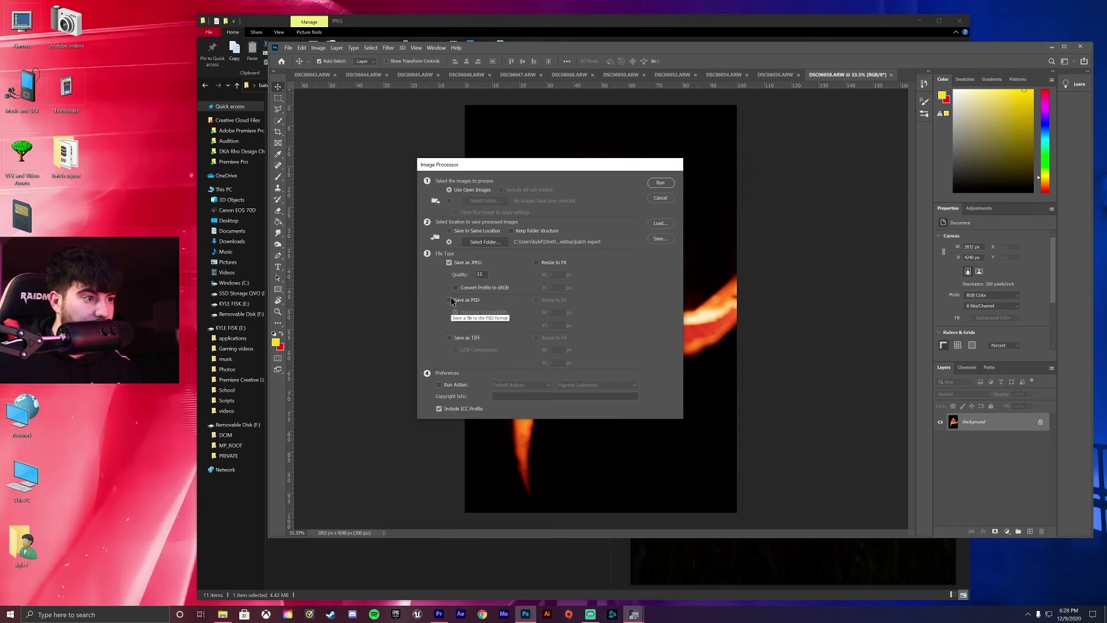
left_click(449, 338)
left_click(449, 338)
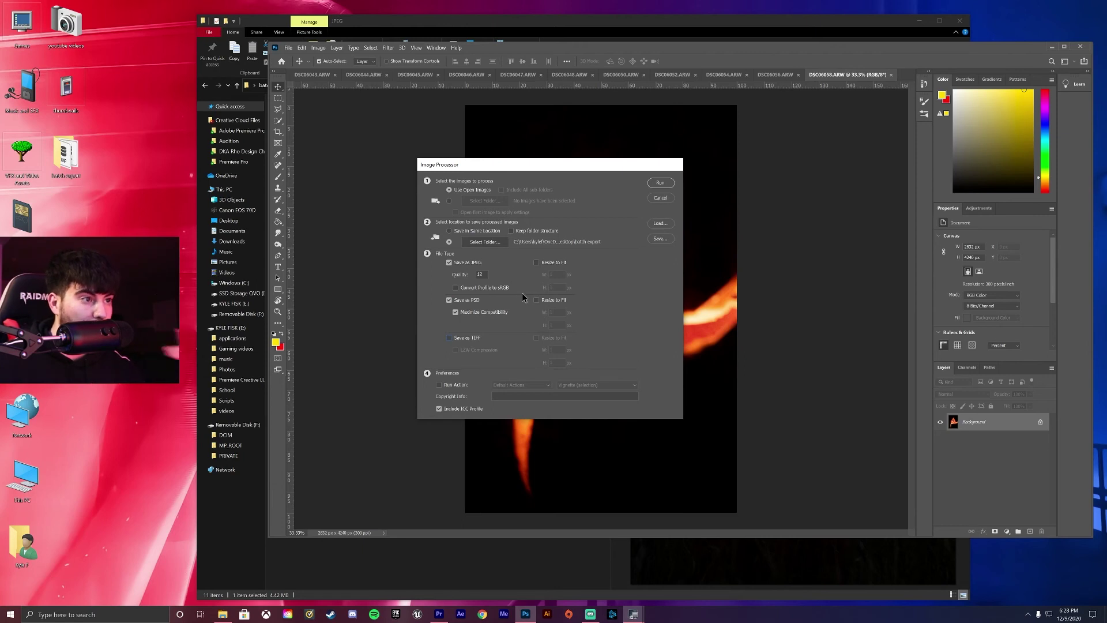